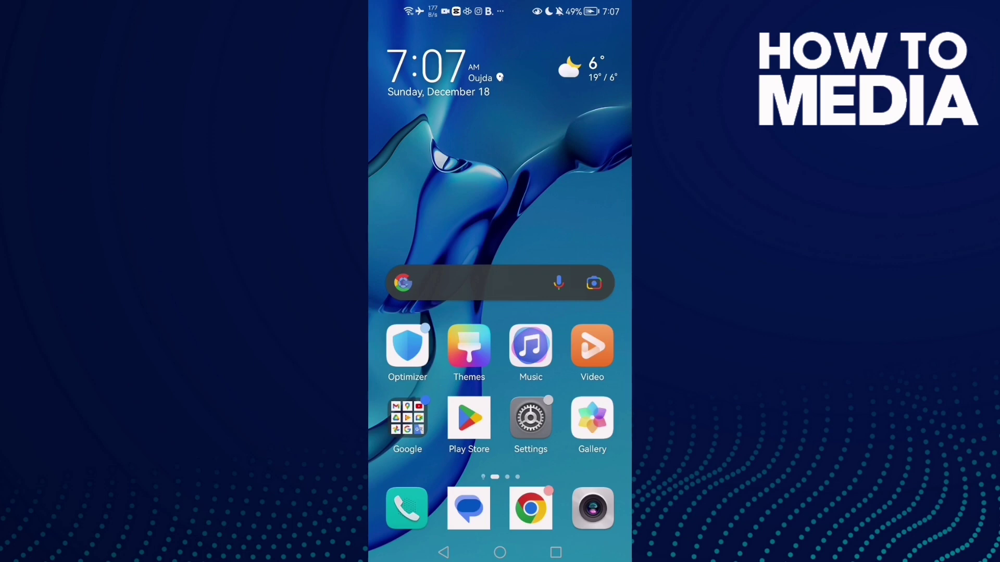
Step: Swipe to the home screen page with Snapchat, Telegram, WhatsApp, TikTok and Amazon Shopping
drag(577, 312, 423, 313)
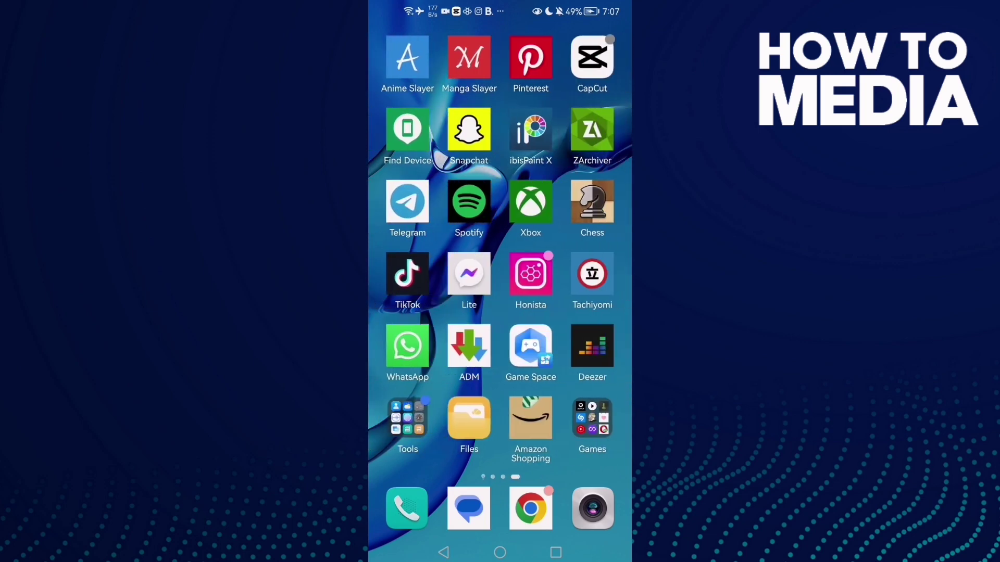
Step: Launch Amazon Shopping and choose Permissions under Settings in the main menu
click(530, 419)
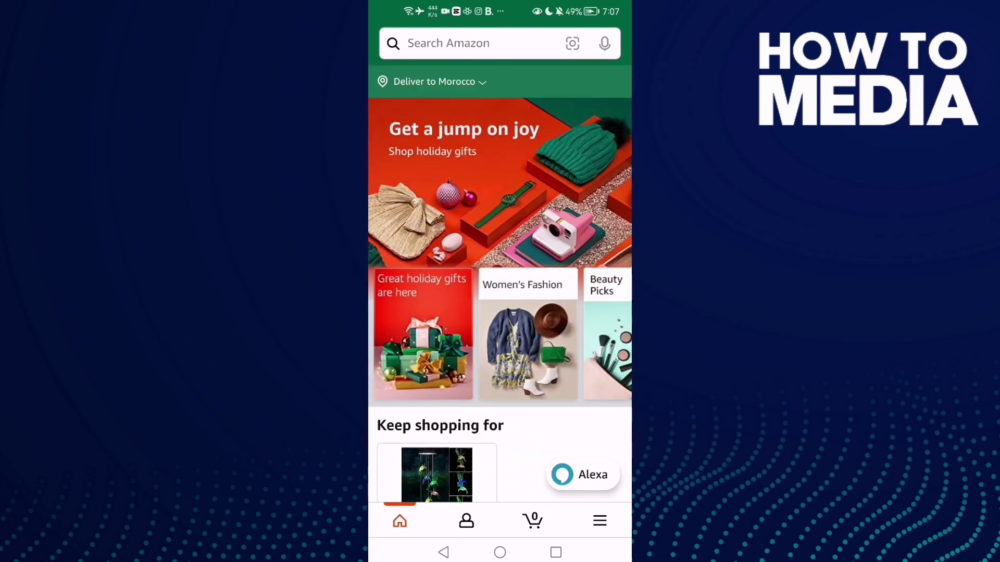
click(599, 521)
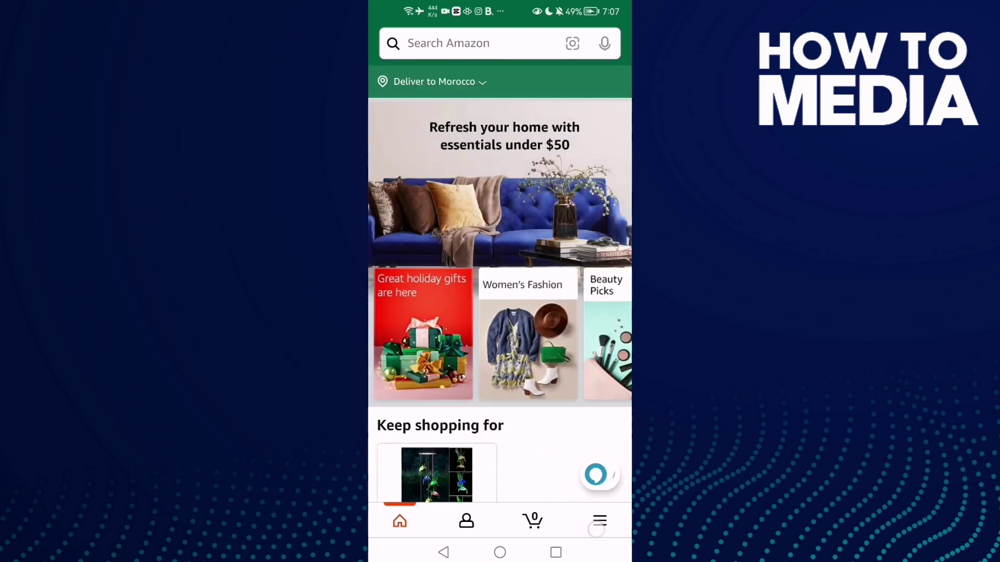
click(414, 134)
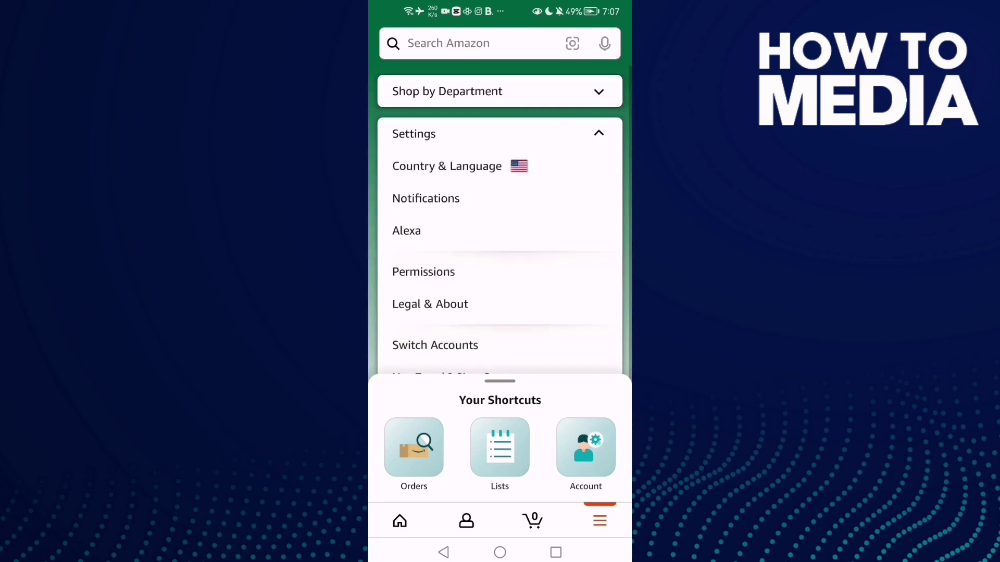
click(444, 272)
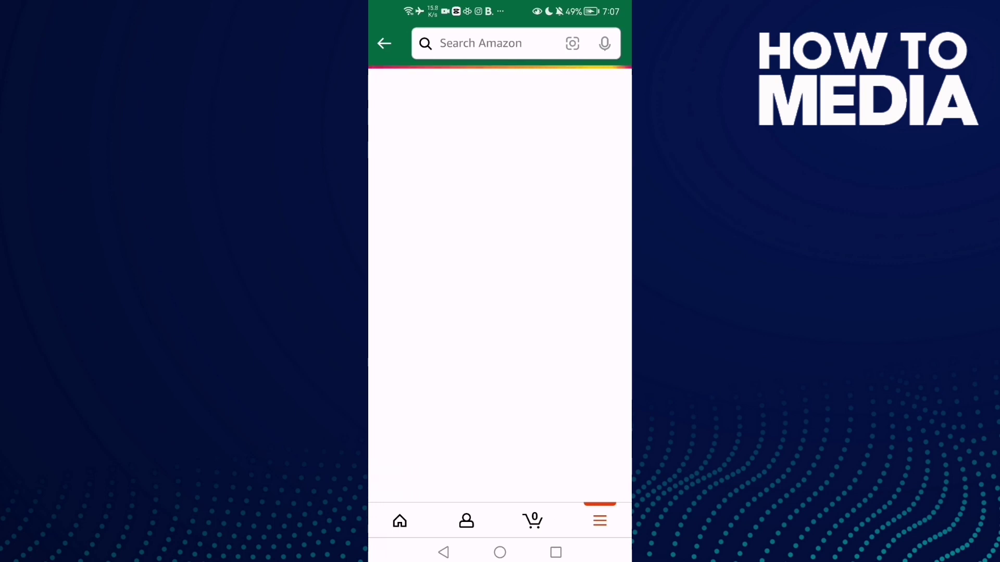
Step: Scroll the loaded Permissions dashboard down to the Microphone section
mouse_move(545, 221)
mouse_down()
mouse_move(530, 262)
mouse_move(513, 230)
mouse_up()
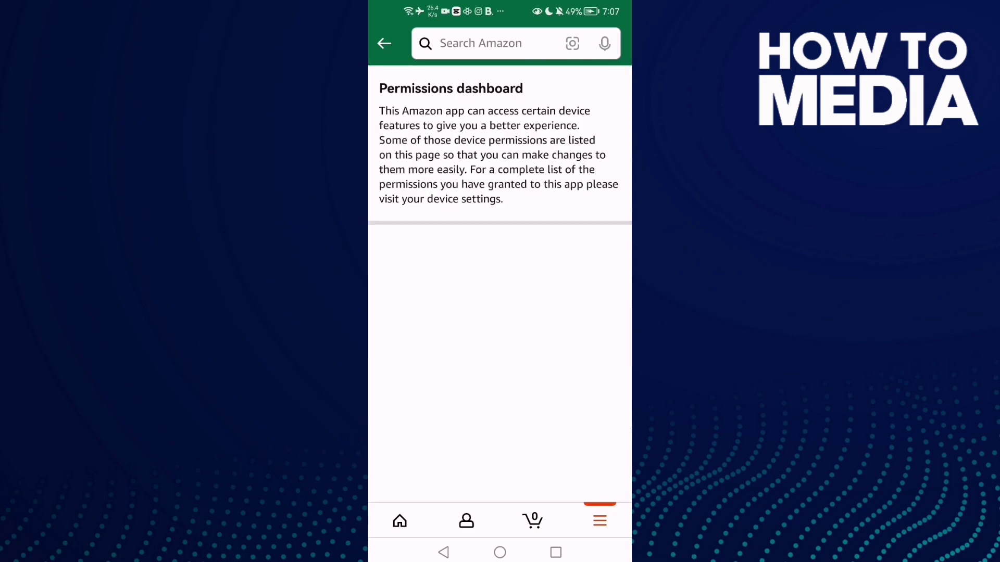
scroll(584, 253, down, 10)
scroll(536, 329, down, 10)
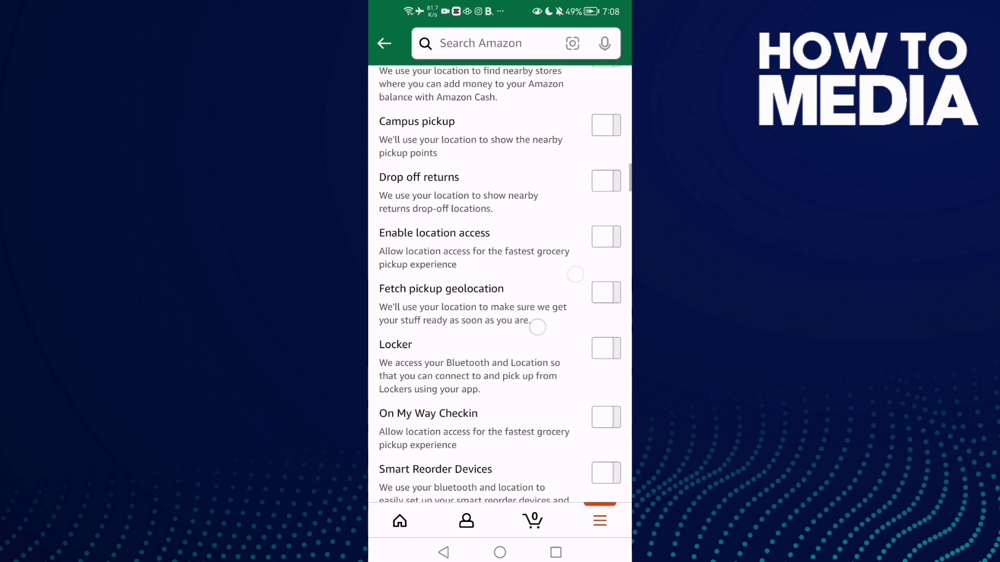
scroll(554, 287, down, 5)
scroll(554, 287, down, 2)
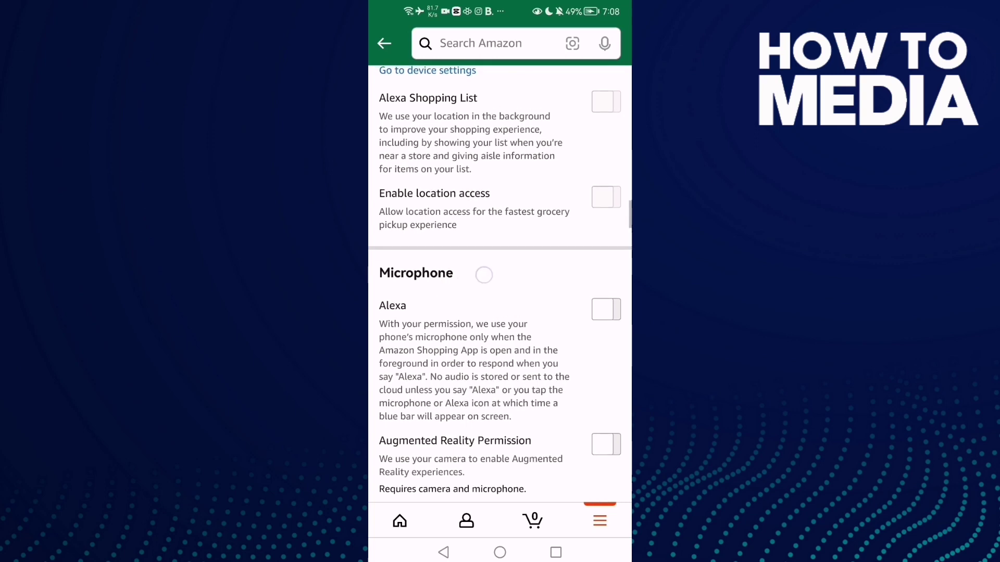
scroll(485, 274, down, 3)
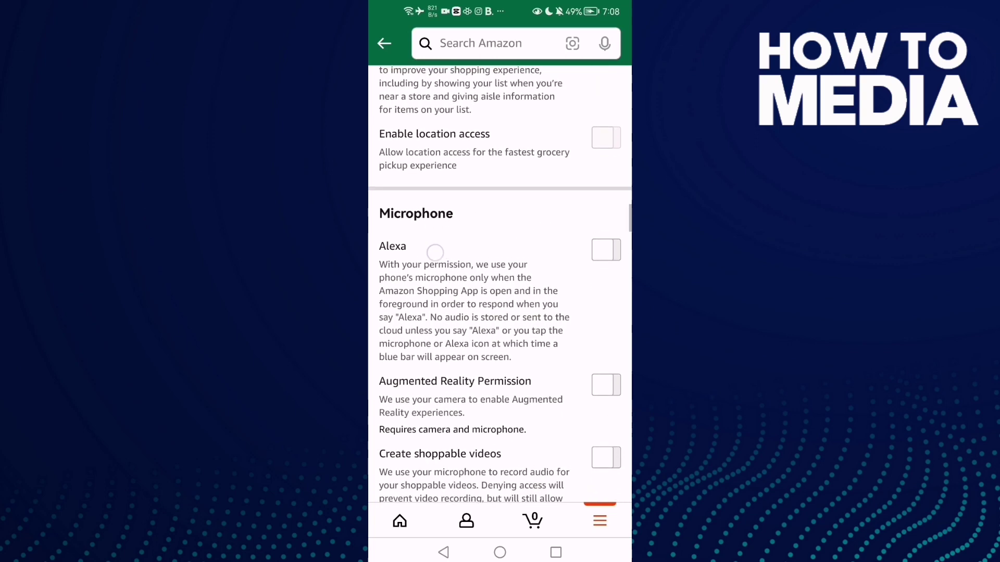
Step: Switch on the Alexa toggle under Microphone
click(606, 248)
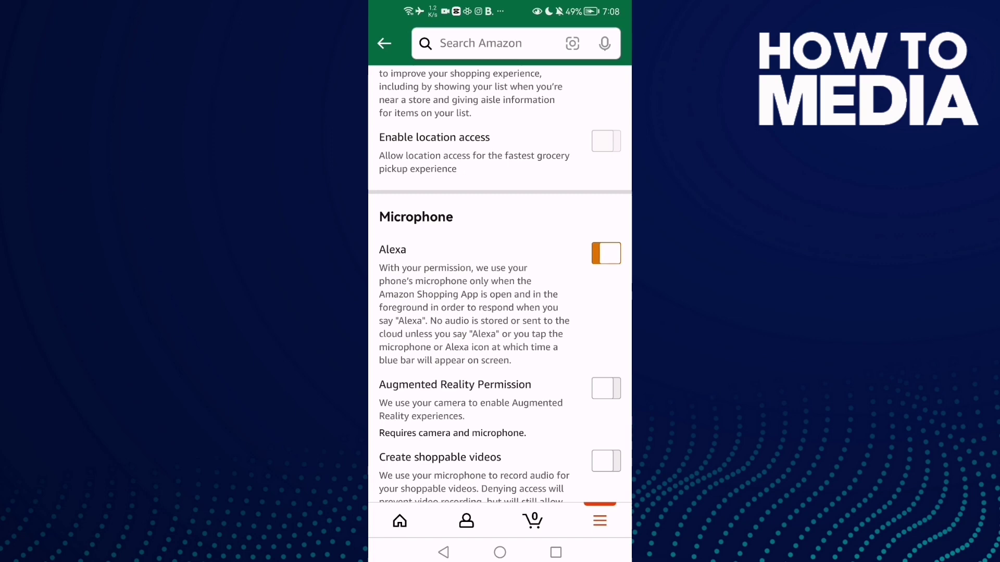